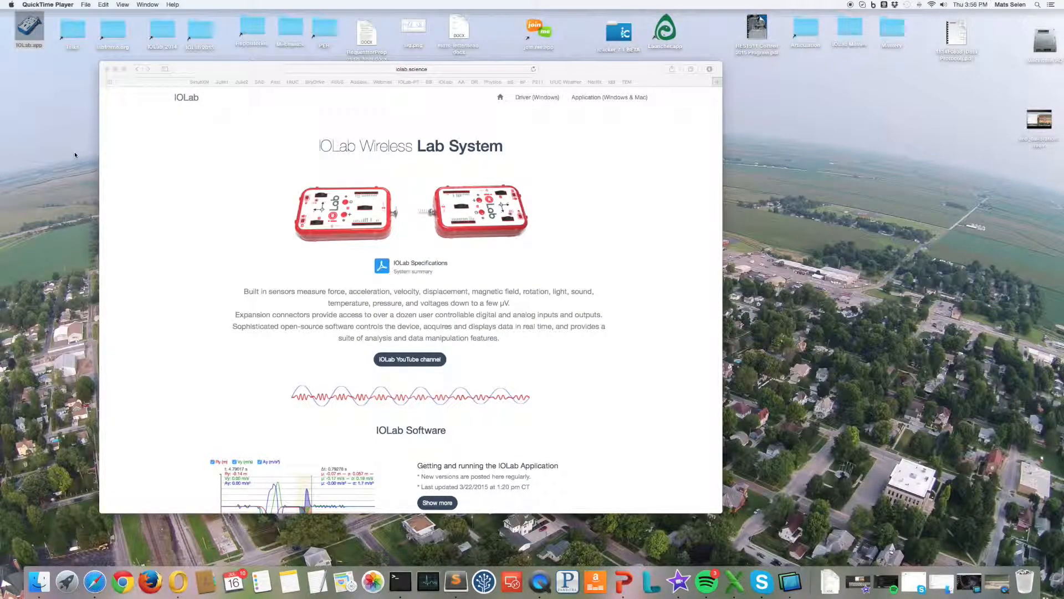
Bring the Safari window with the IOLab home page forward and shift it right
{"action": "left_click", "coordinate": [241, 71]}
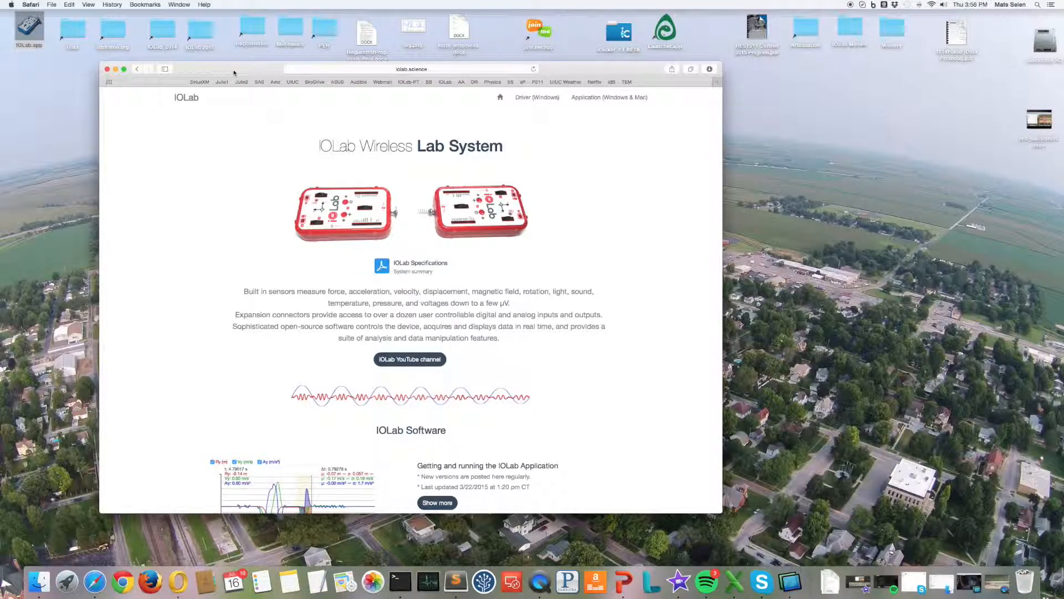
{"action": "left_click_drag", "start_coordinate": [226, 71], "coordinate": [256, 68]}
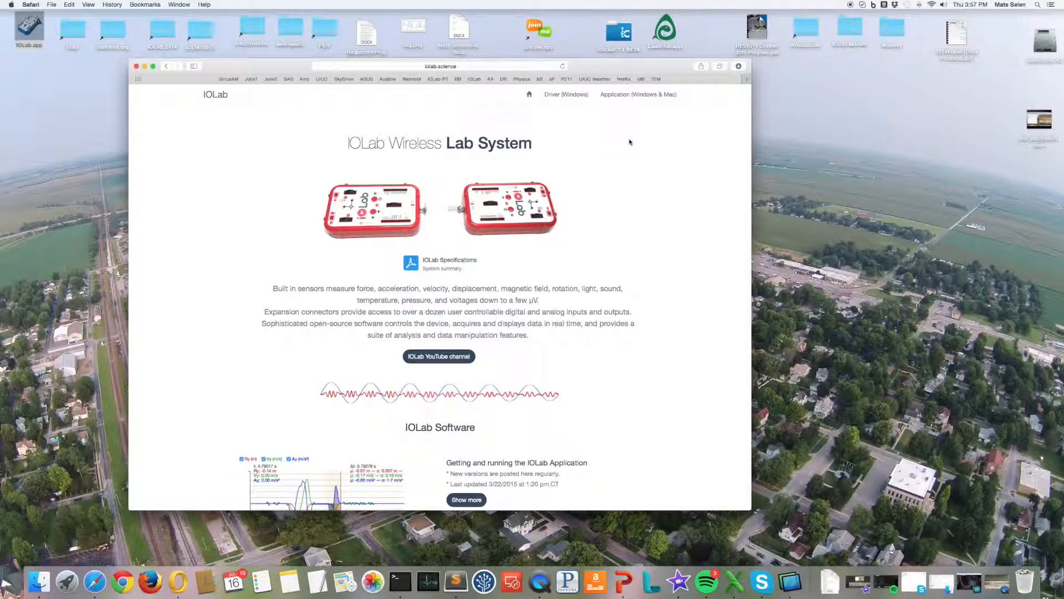
Open the 'Application (Windows & Mac)' page, then select IOLab.app on the desktop
{"action": "left_click", "coordinate": [625, 97]}
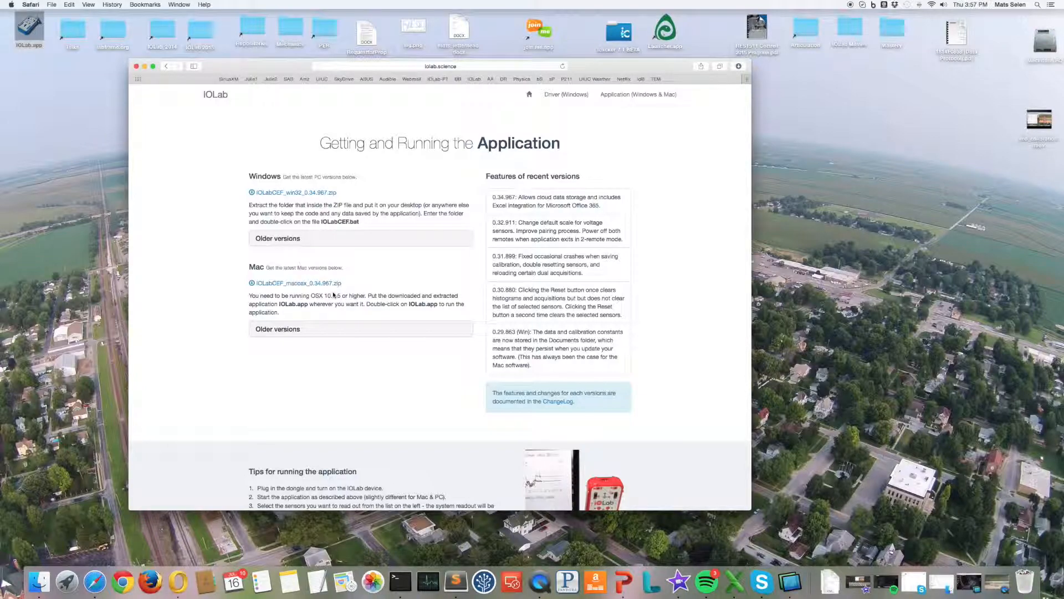
{"action": "left_click", "coordinate": [30, 25]}
{"action": "left_click", "coordinate": [236, 74]}
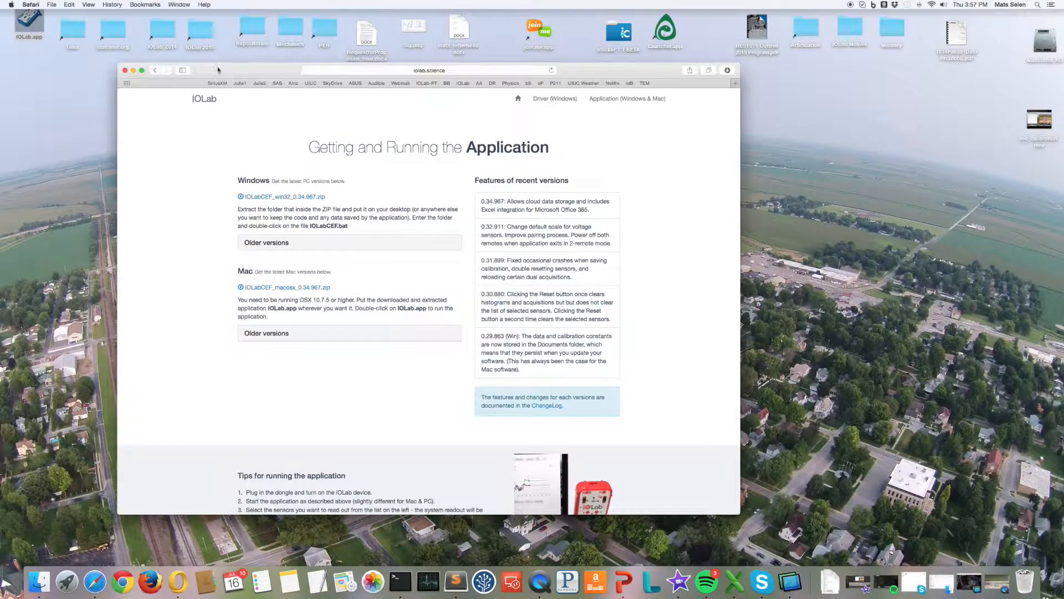
{"action": "left_click", "coordinate": [30, 25]}
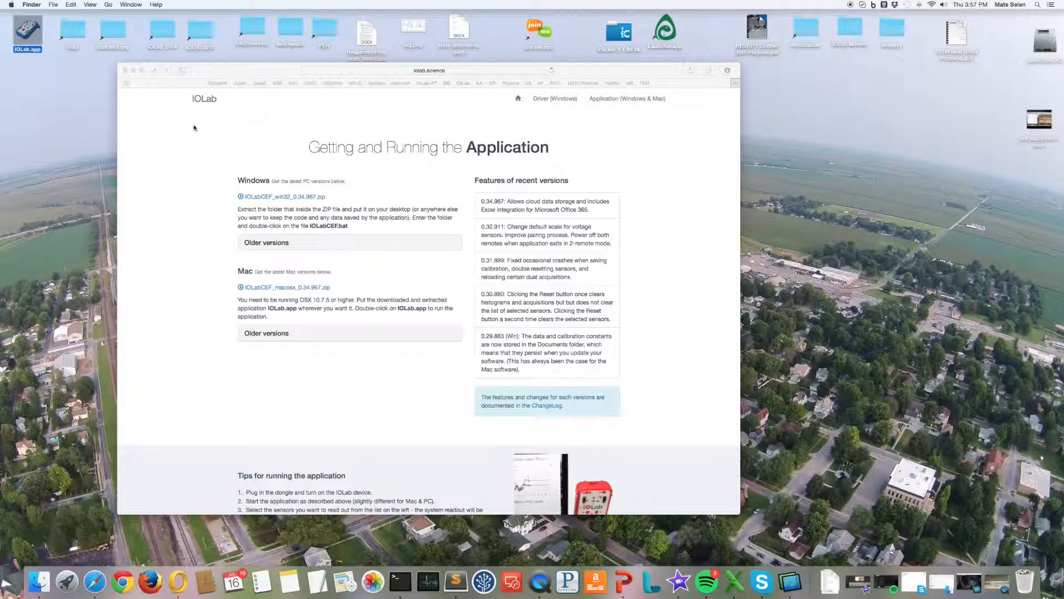
Launch IOLab.app so the Remote 1 sensor list appears, window nudged right
{"action": "double_click", "coordinate": [30, 30]}
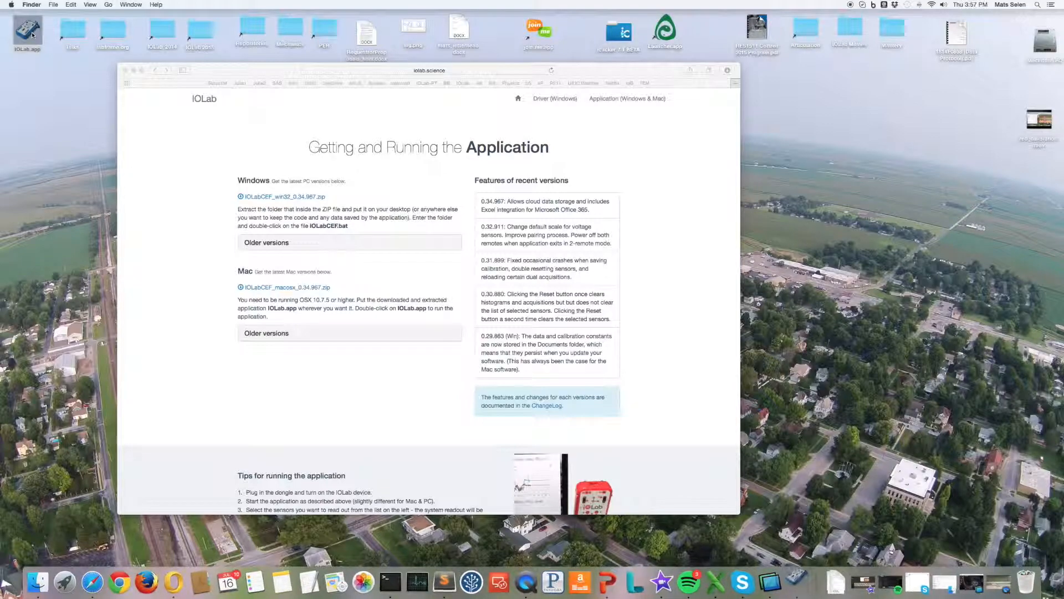
{"action": "left_click_drag", "start_coordinate": [32, 34], "coordinate": [73, 35]}
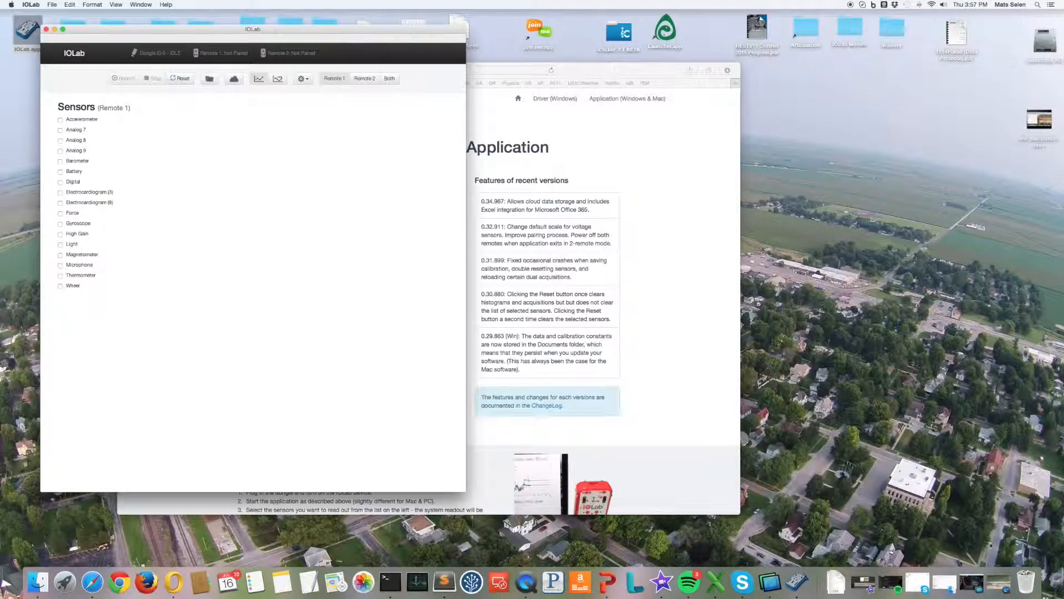
Show the live camera view while the dongle pairs as Dongle ID 528
{"action": "left_click", "coordinate": [998, 586]}
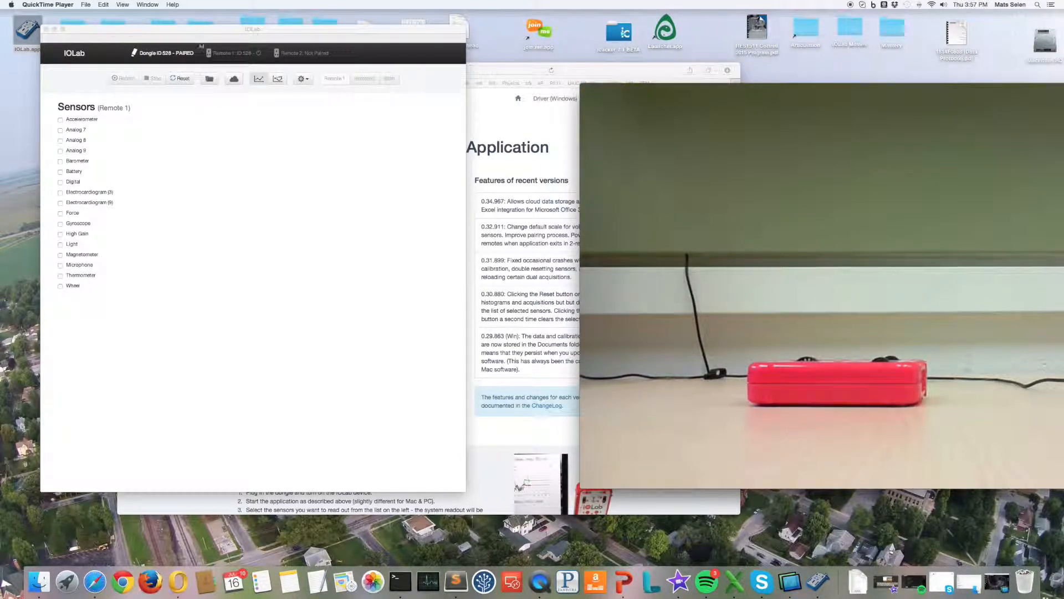
Activate IOLab while Remote 1 powers on and pairs, nudging the window right
{"action": "left_click", "coordinate": [167, 35]}
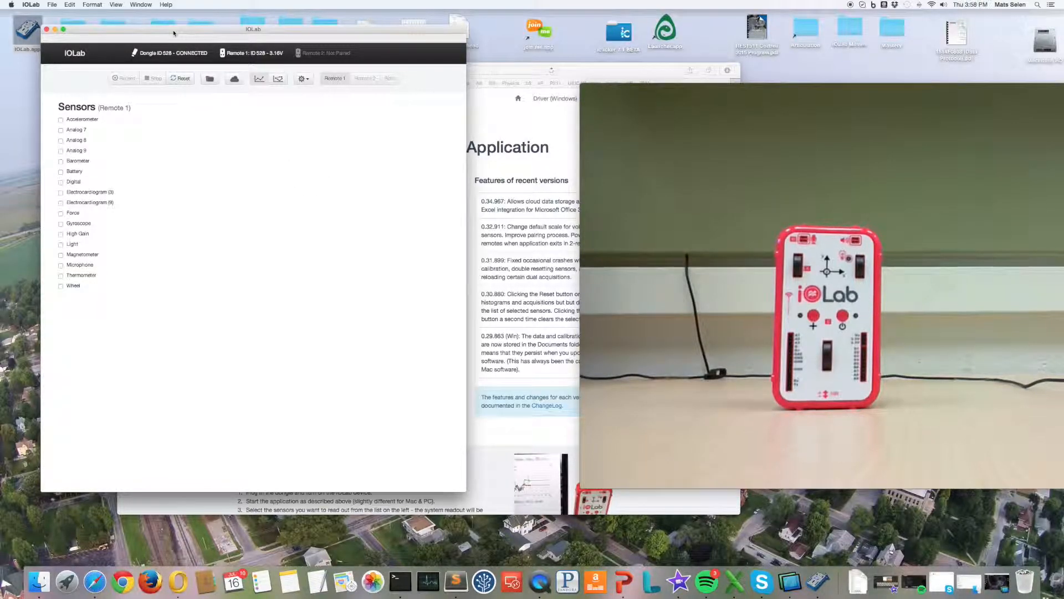
{"action": "left_click_drag", "start_coordinate": [174, 29], "coordinate": [190, 31]}
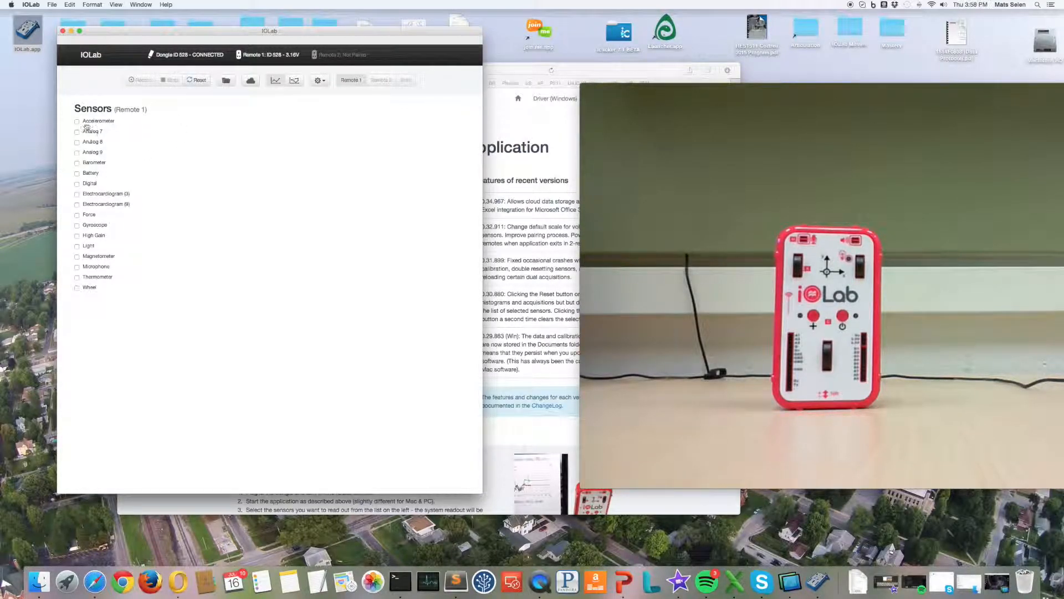
Enable the Accelerometer sensor and start recording live acceleration traces
{"action": "left_click", "coordinate": [76, 122]}
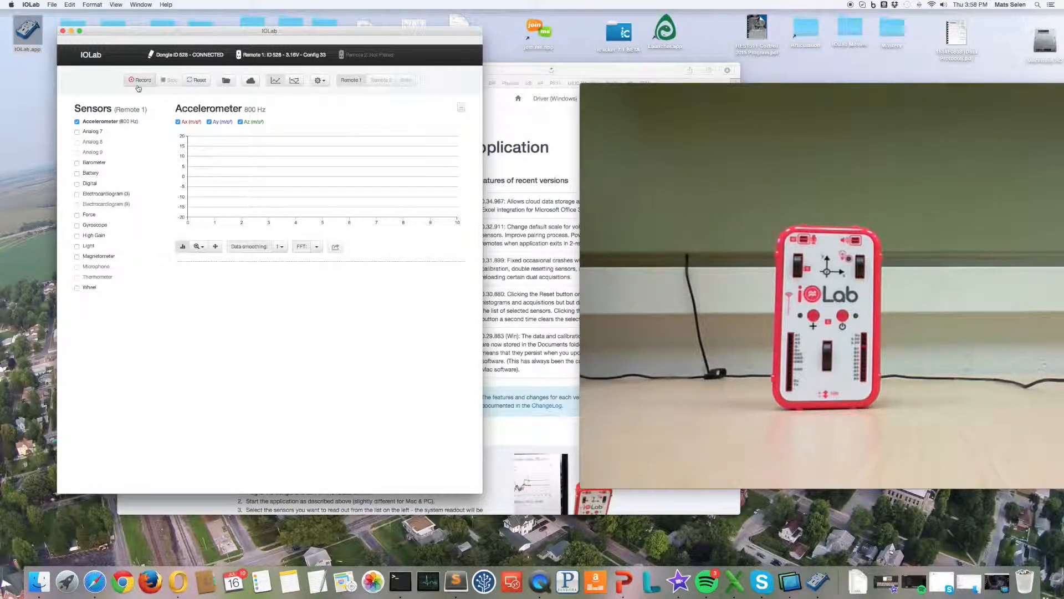
{"action": "left_click", "coordinate": [140, 81]}
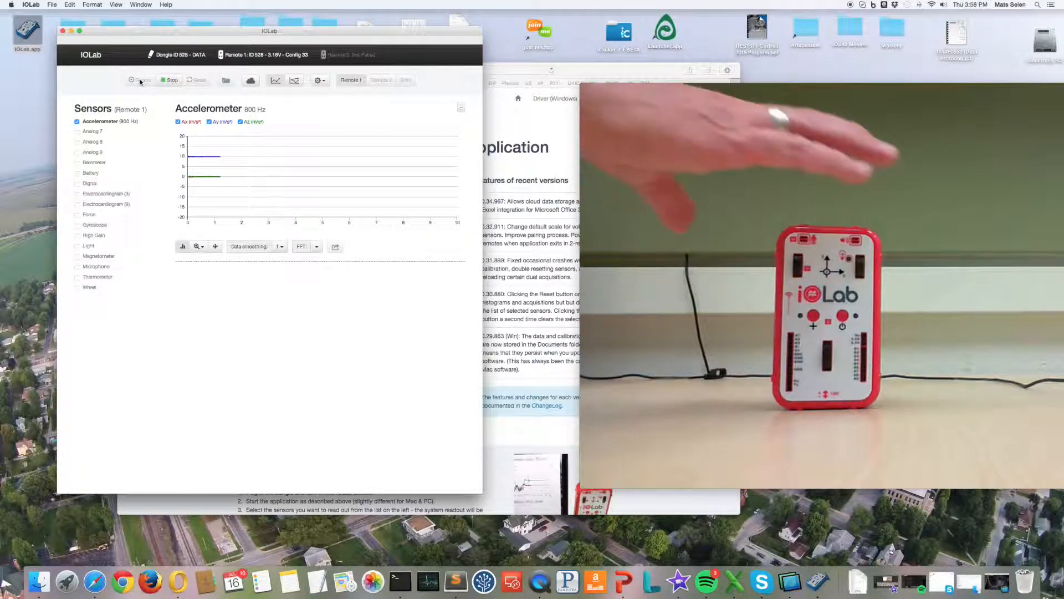